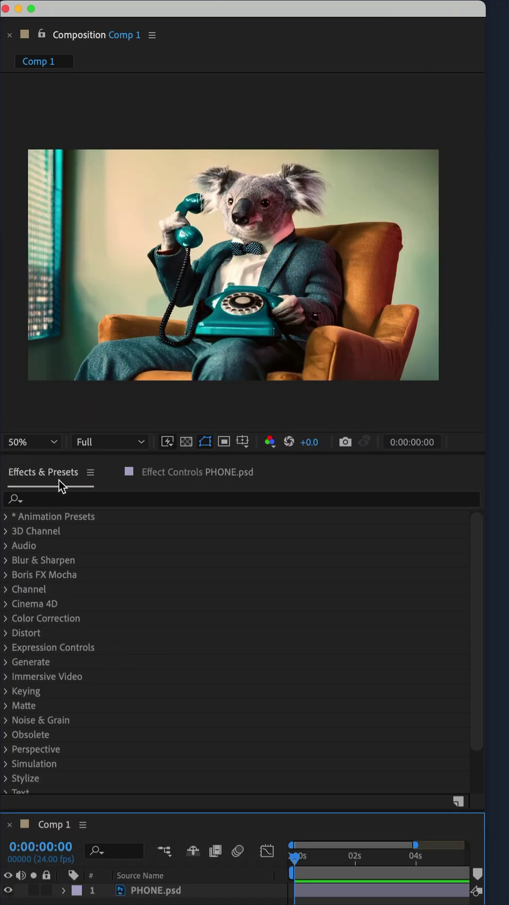
Step: Open Presets > Sound Effects and browse the Blaster, Busy, CallAdobe and DTMF presets
click(7, 516)
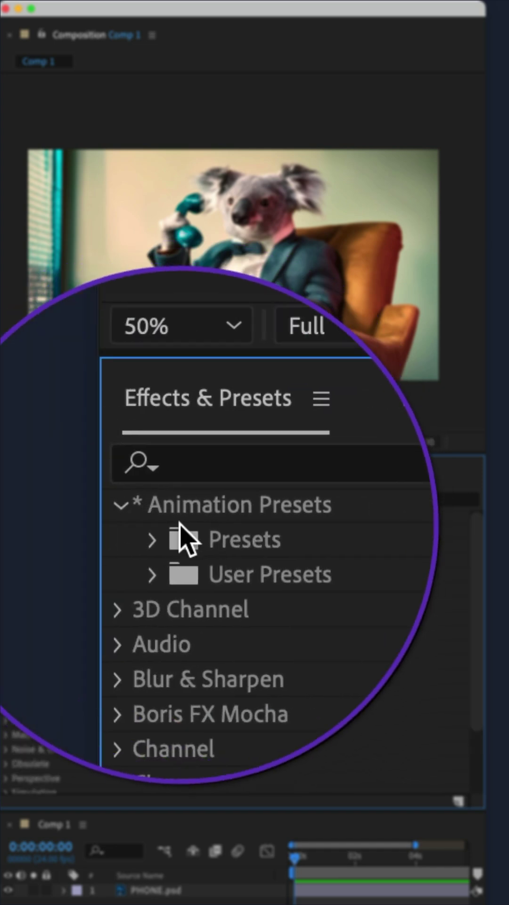
click(152, 540)
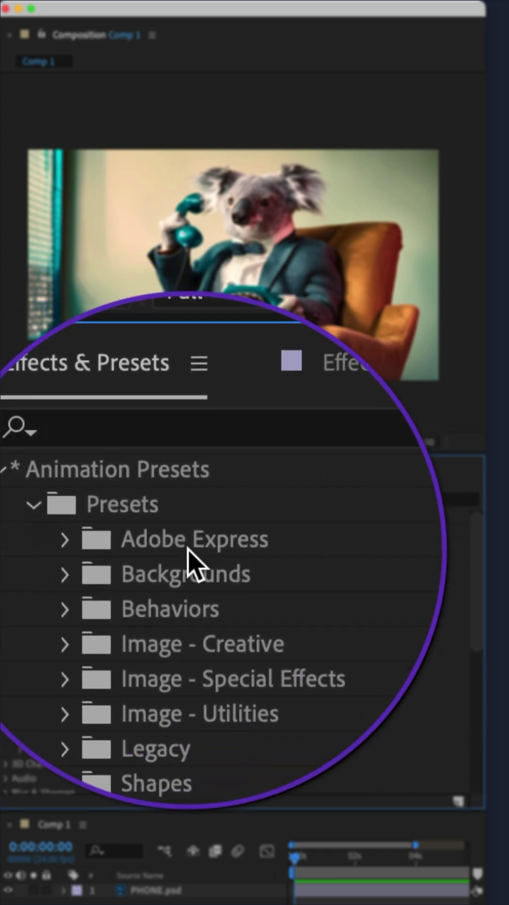
scroll(187, 559, down, 3)
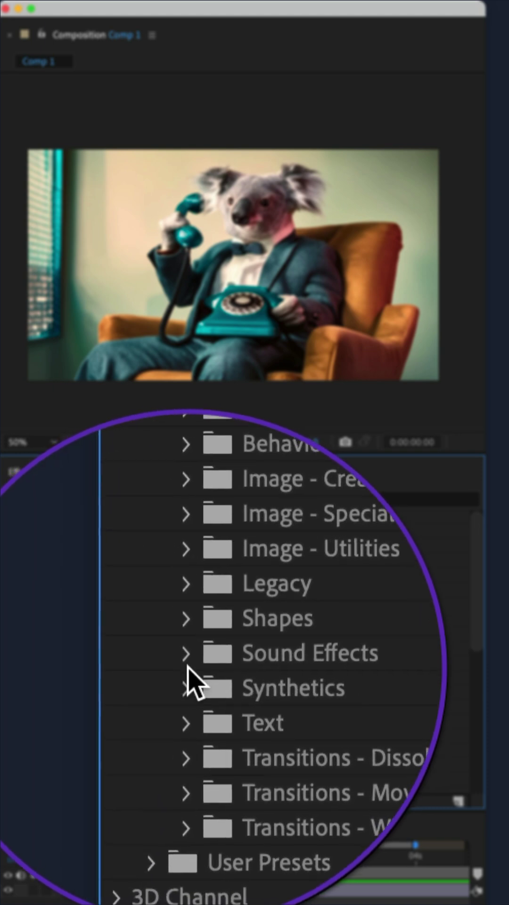
click(187, 660)
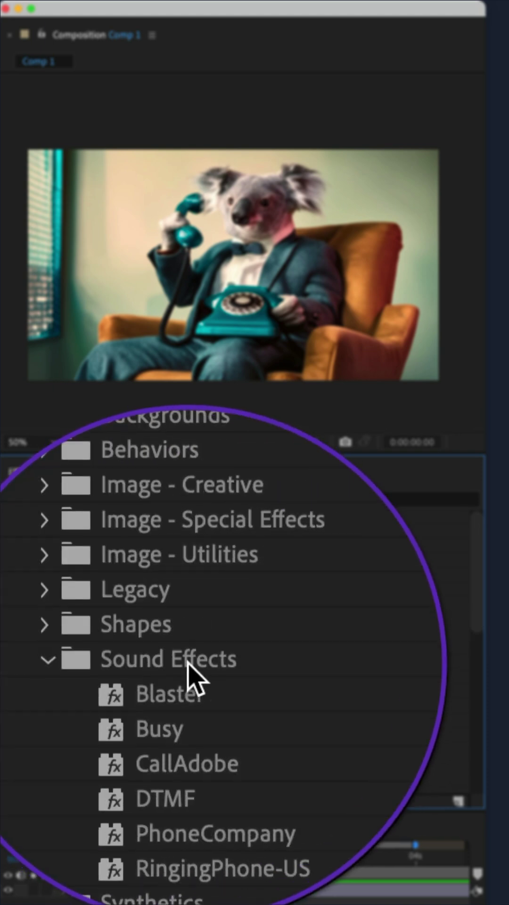
click(191, 679)
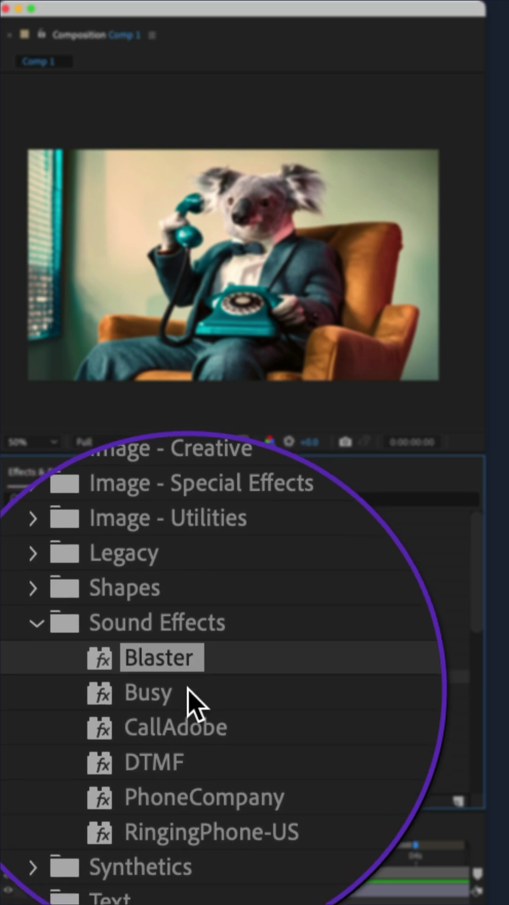
click(187, 690)
click(187, 718)
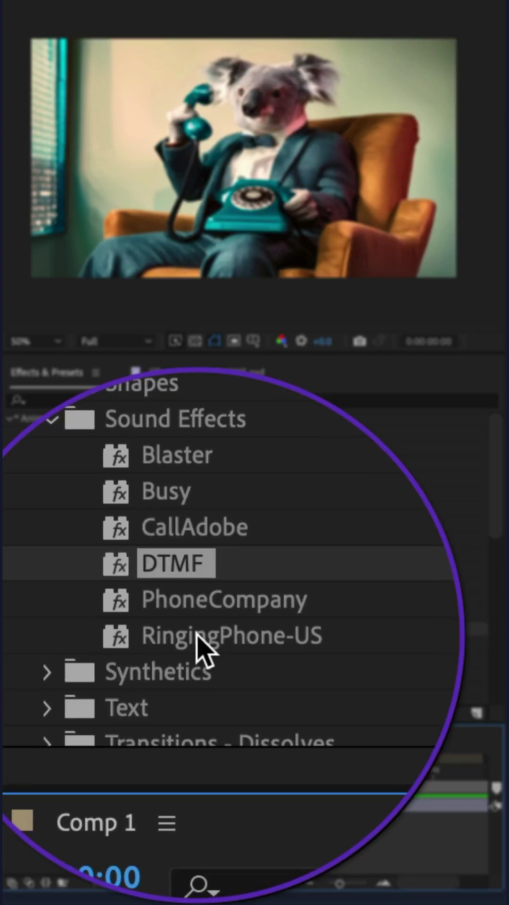
Step: Apply RingingPhone-US, move PHONE.psd above Solid 8, and hide layer controls
click(196, 633)
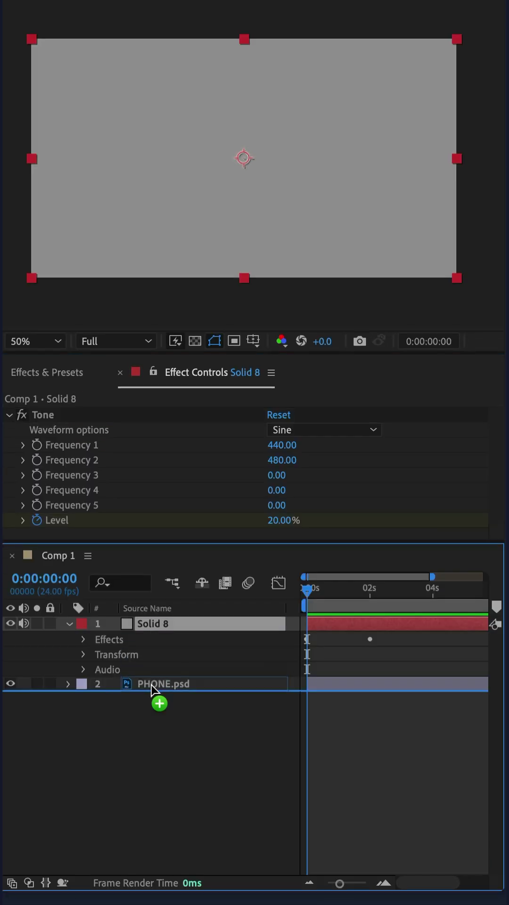
drag(163, 683, 159, 617)
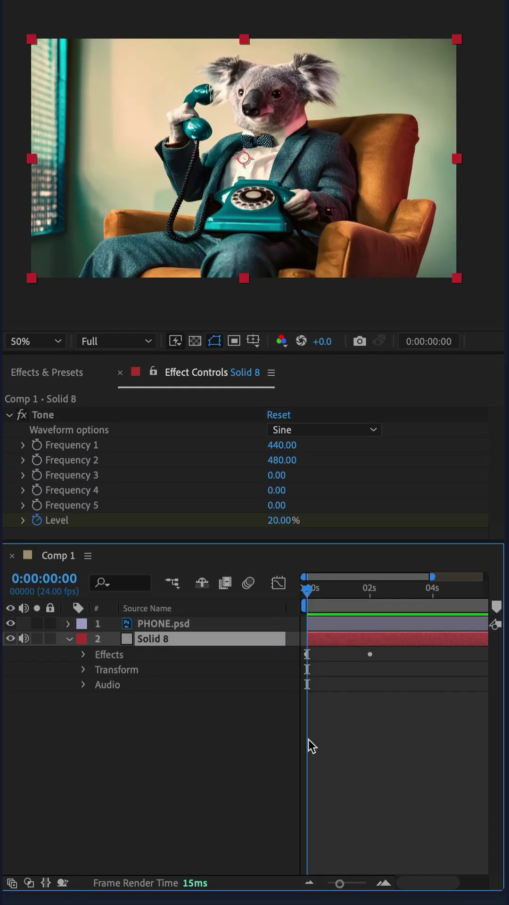
key(ctrl+shift+h)
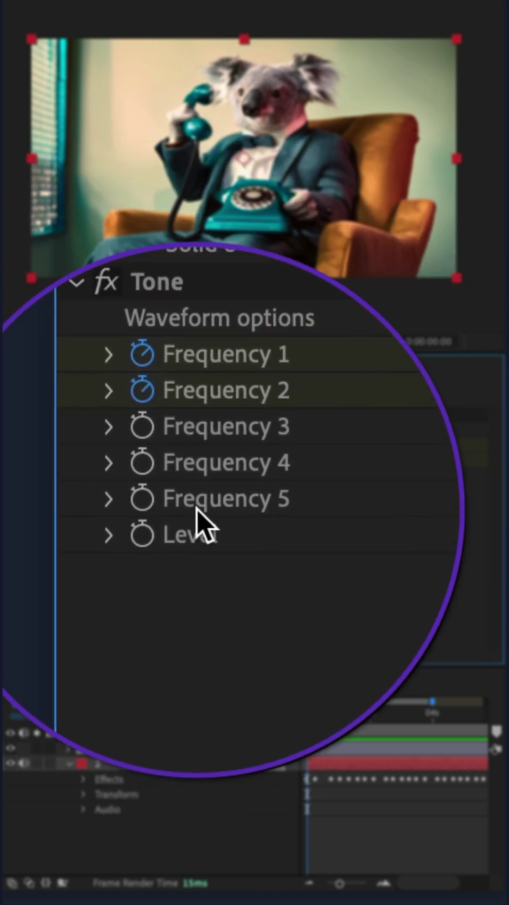
Step: Cycle the Tone waveform through Triangle, Saw and Square, stopping ringtone playback
click(161, 440)
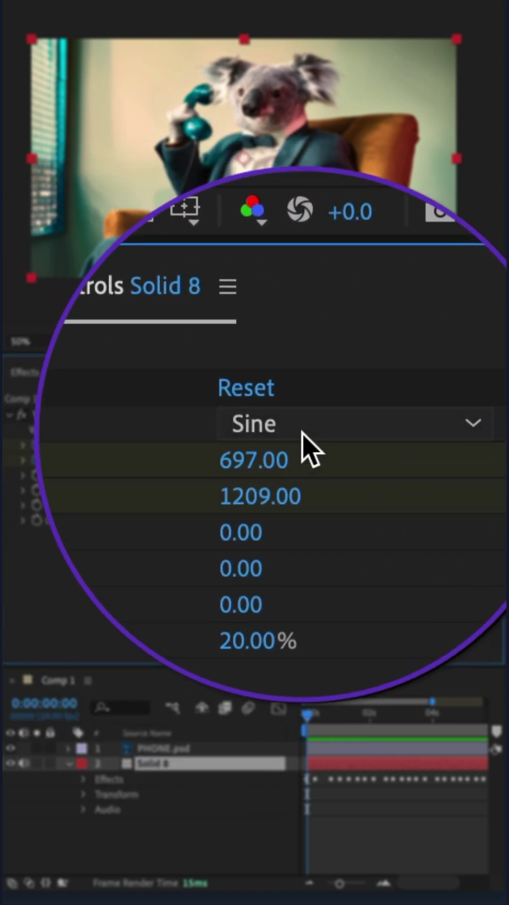
click(303, 431)
click(316, 463)
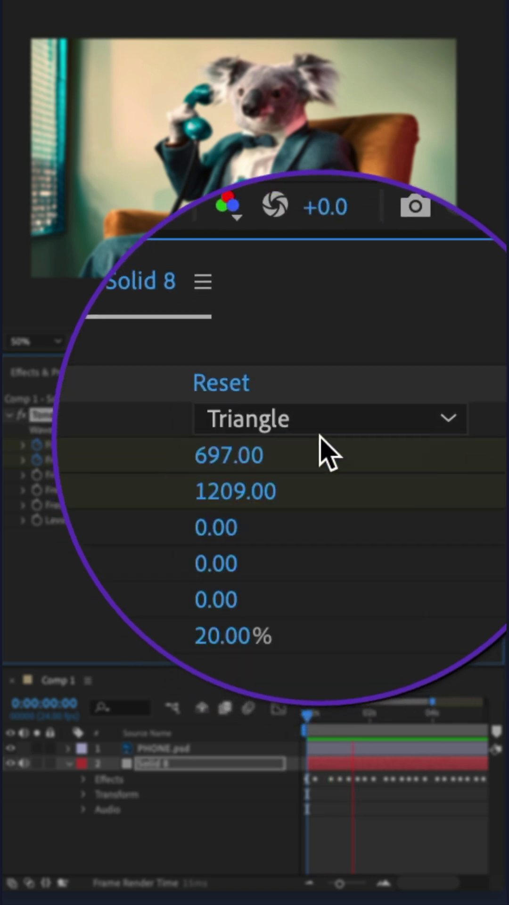
click(320, 437)
click(333, 452)
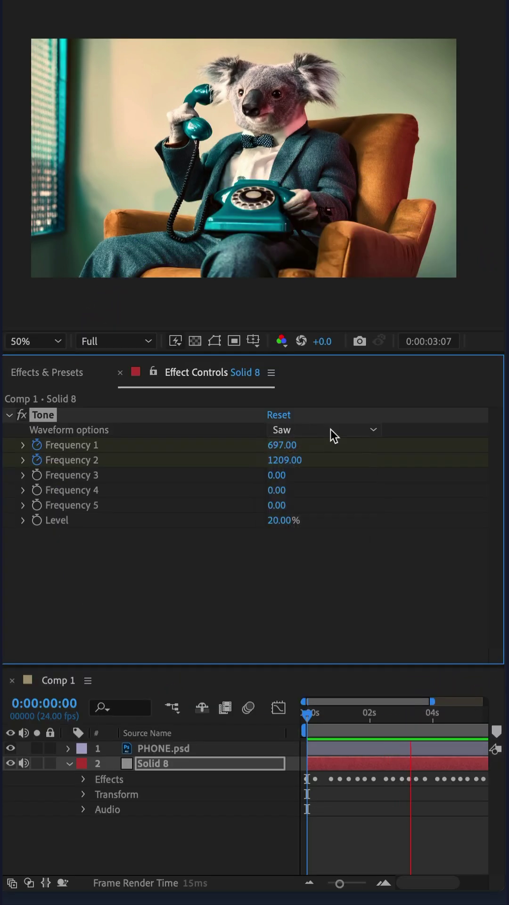
click(330, 428)
click(329, 512)
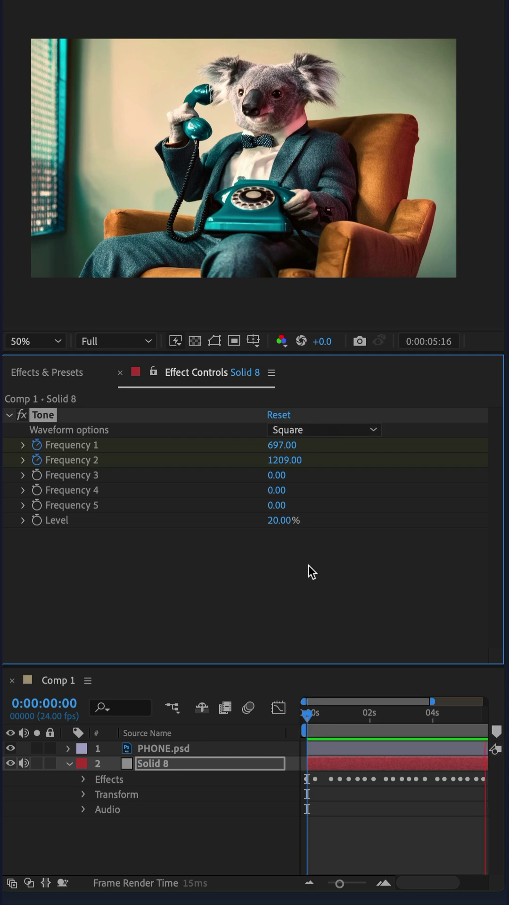
key(space)
click(325, 430)
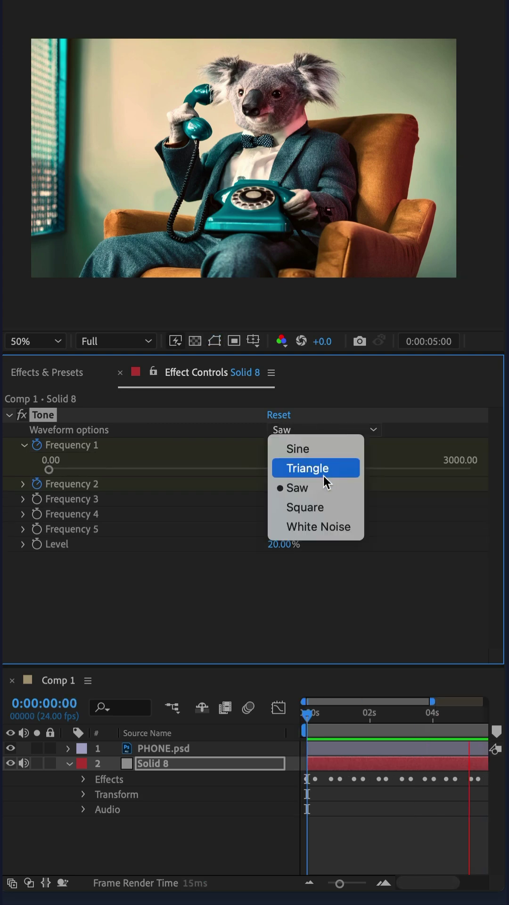